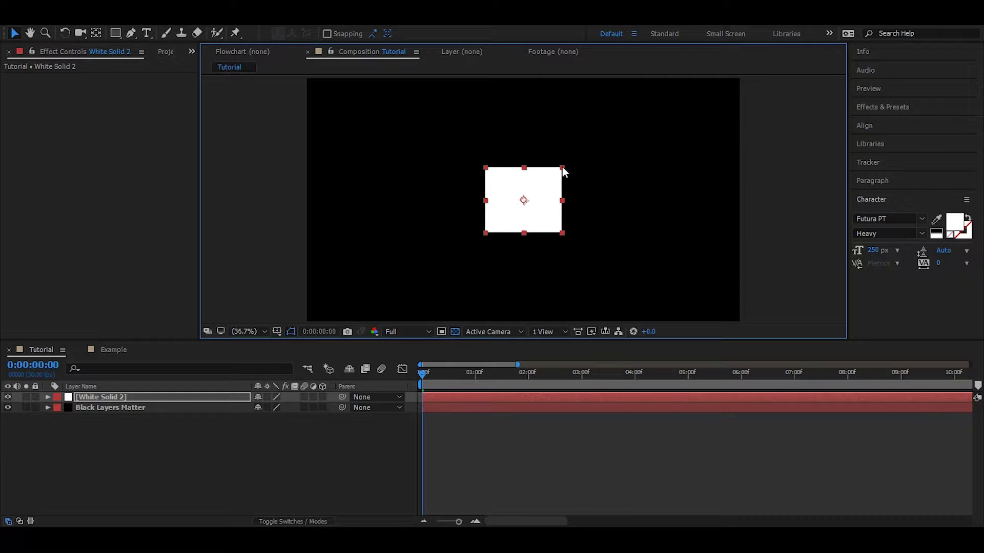
- Set the horizontal position of the White Solid 2 layer to 320
{"action": "left_click", "coordinate": [46, 398]}
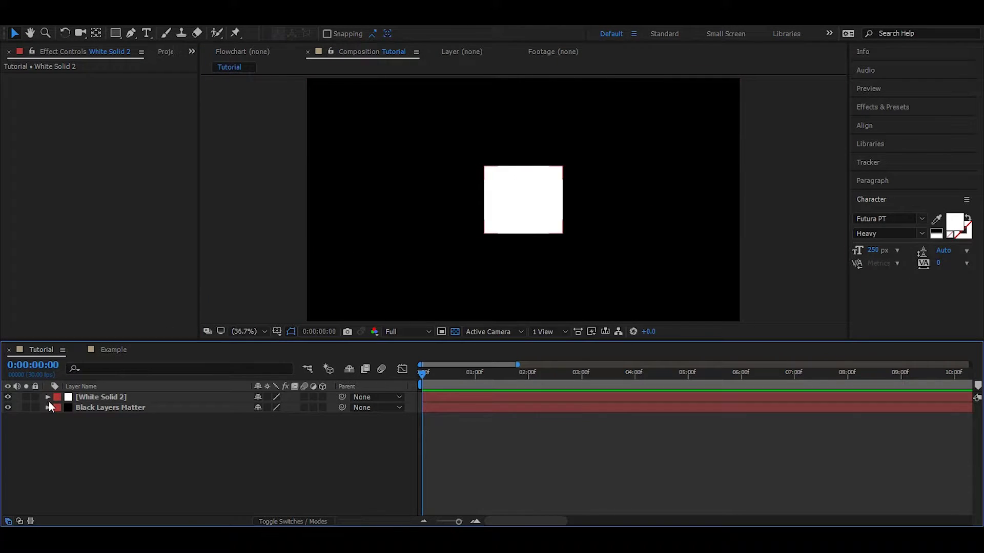
{"action": "left_click", "coordinate": [58, 408]}
{"action": "left_click", "coordinate": [262, 428]}
{"action": "type", "text": "320"}
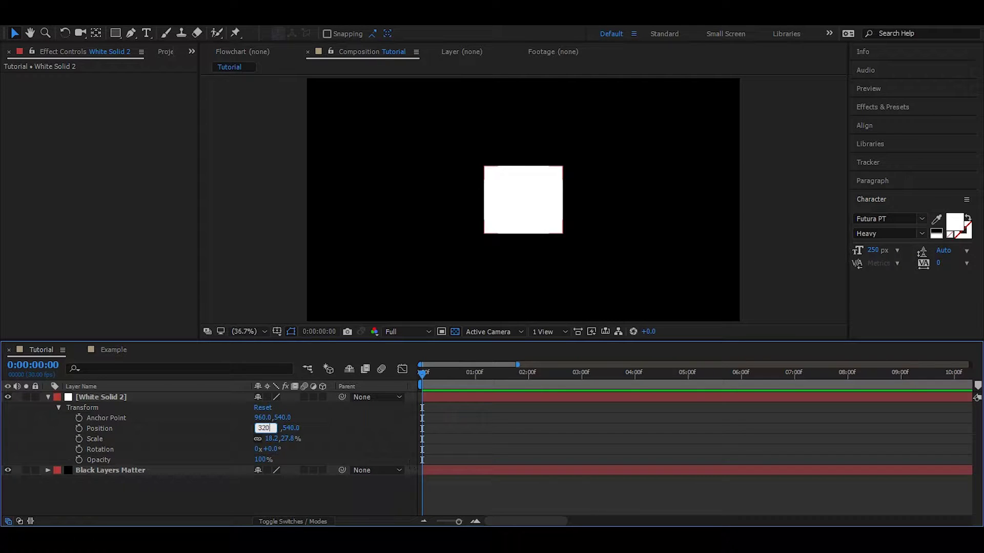
{"action": "left_click", "coordinate": [266, 314]}
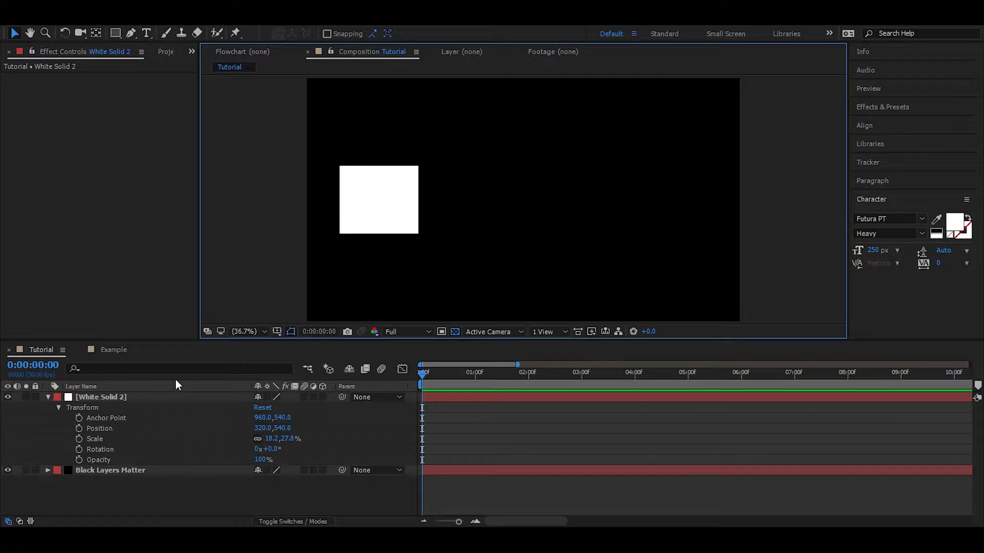
- Replace the default expression on the white solid's Position with [x, value[1]]
{"action": "left_click", "coordinate": [79, 428], "text": "alt"}
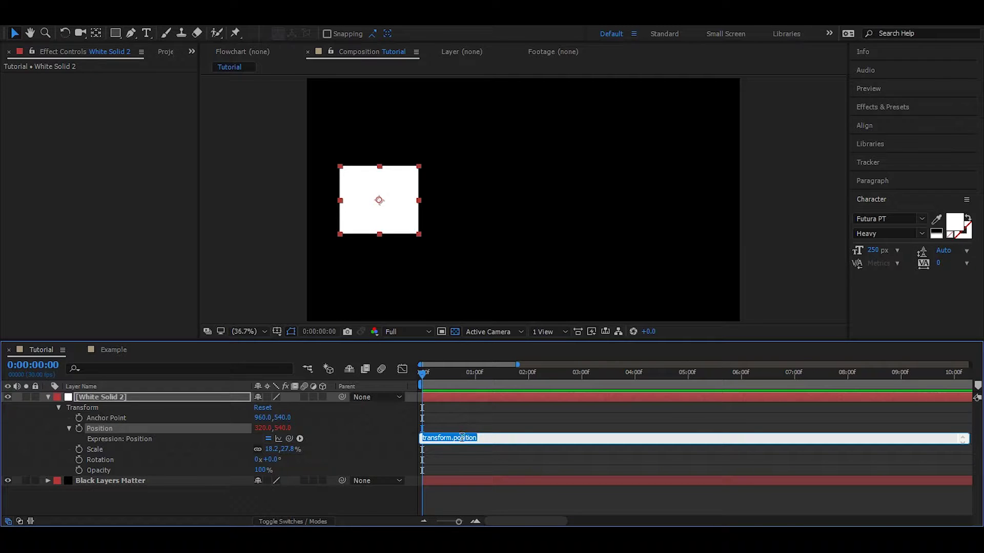
{"action": "key", "text": "BackSpace"}
{"action": "left_click_drag", "start_coordinate": [960, 444], "coordinate": [962, 457]}
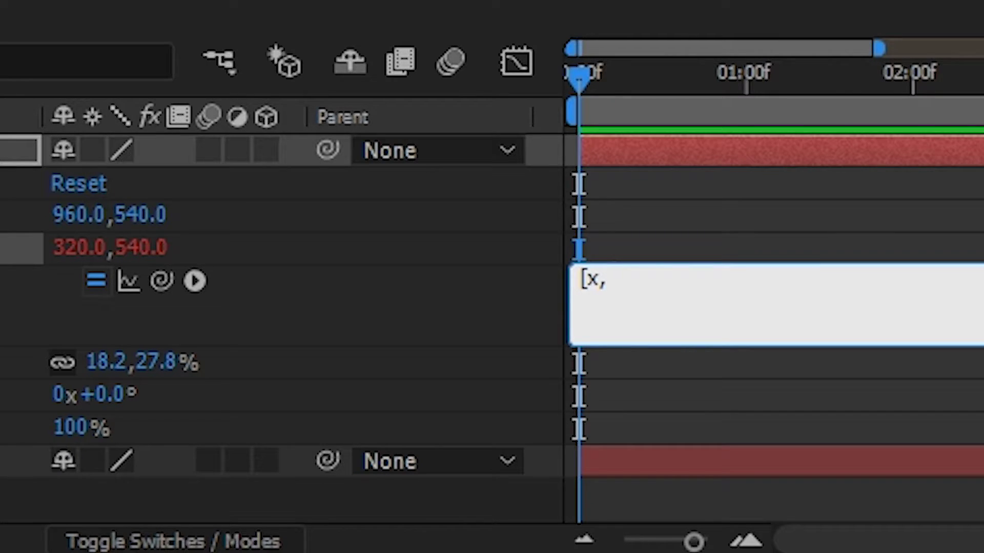
{"action": "type", "text": "value[1"}
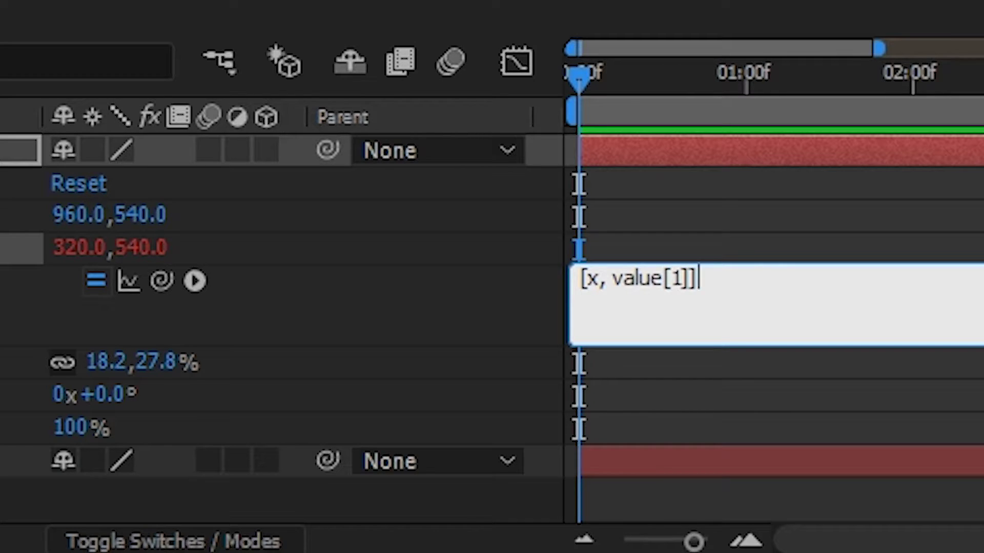
- Insert the line x = linear(l, 0, 1, 320, 1600); above the array in the Position expression
{"action": "left_click", "coordinate": [592, 282]}
{"action": "double_click", "coordinate": [593, 282]}
{"action": "left_click", "coordinate": [590, 282]}
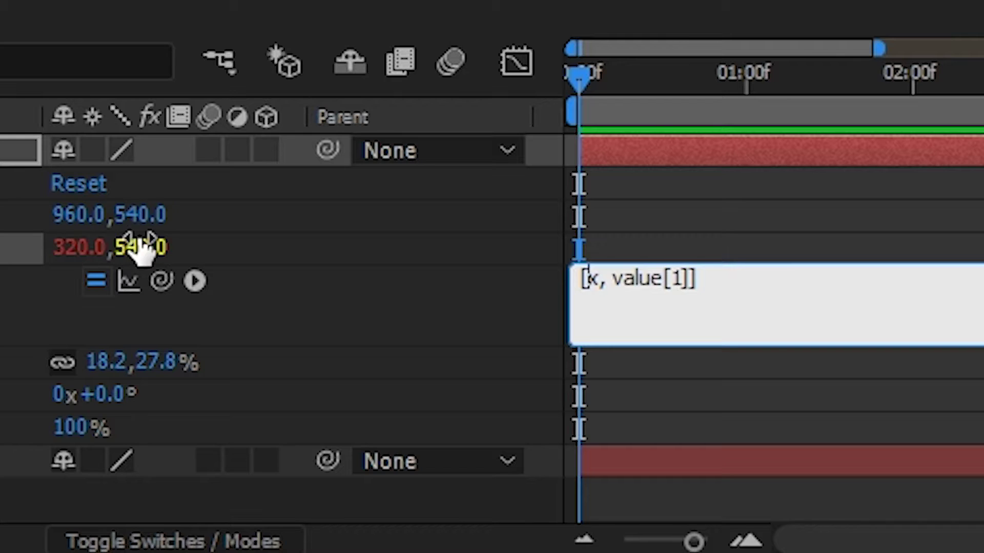
{"action": "mouse_move", "coordinate": [584, 281]}
{"action": "left_mouse_down"}
{"action": "mouse_move", "coordinate": [599, 296]}
{"action": "mouse_move", "coordinate": [575, 281]}
{"action": "left_mouse_up"}
{"action": "left_click", "coordinate": [577, 282]}
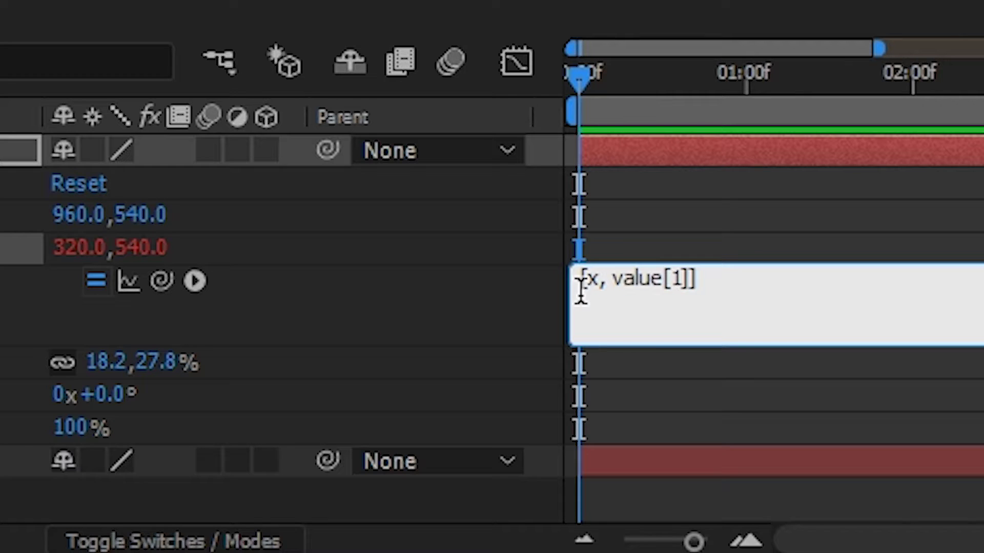
{"action": "key", "text": "Return"}
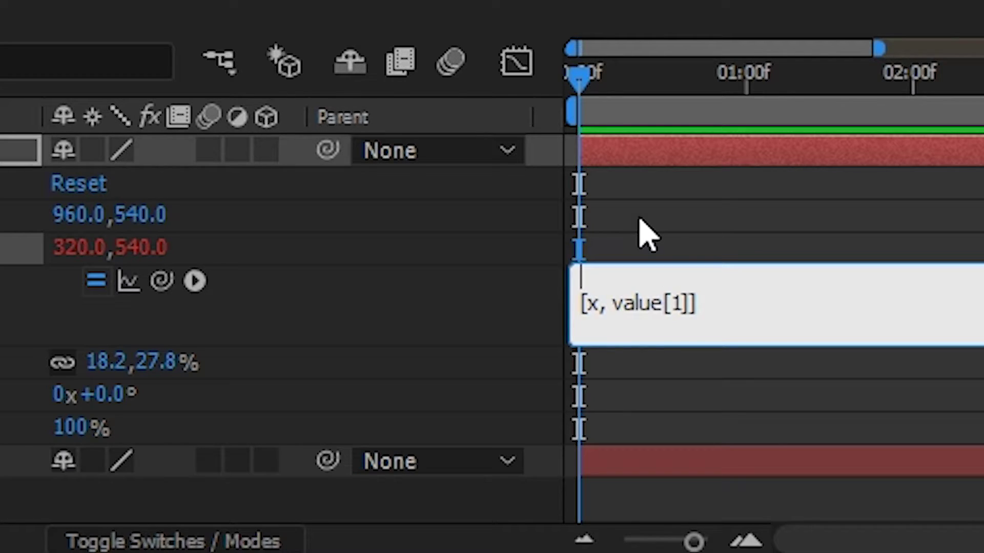
{"action": "type", "text": "x"}
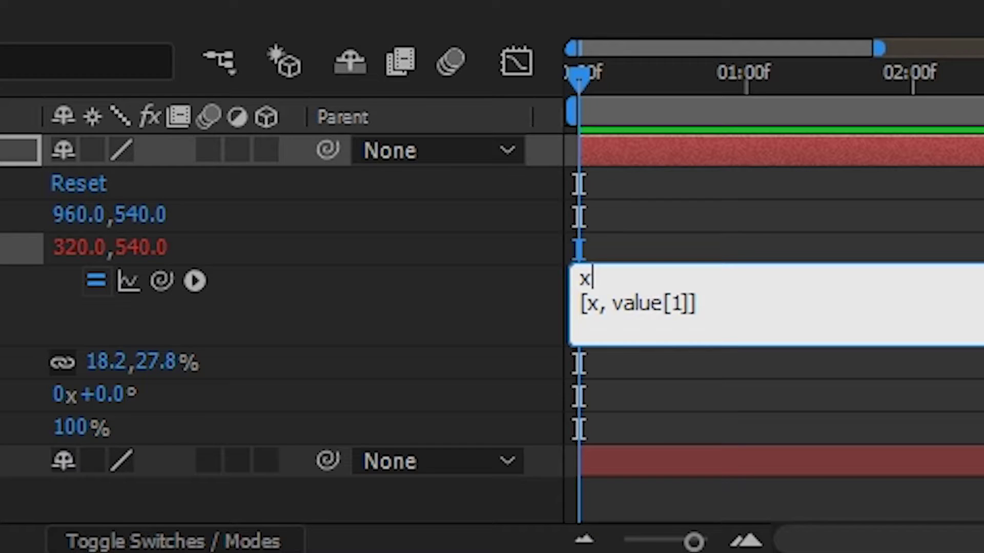
{"action": "type", "text": " = linear("}
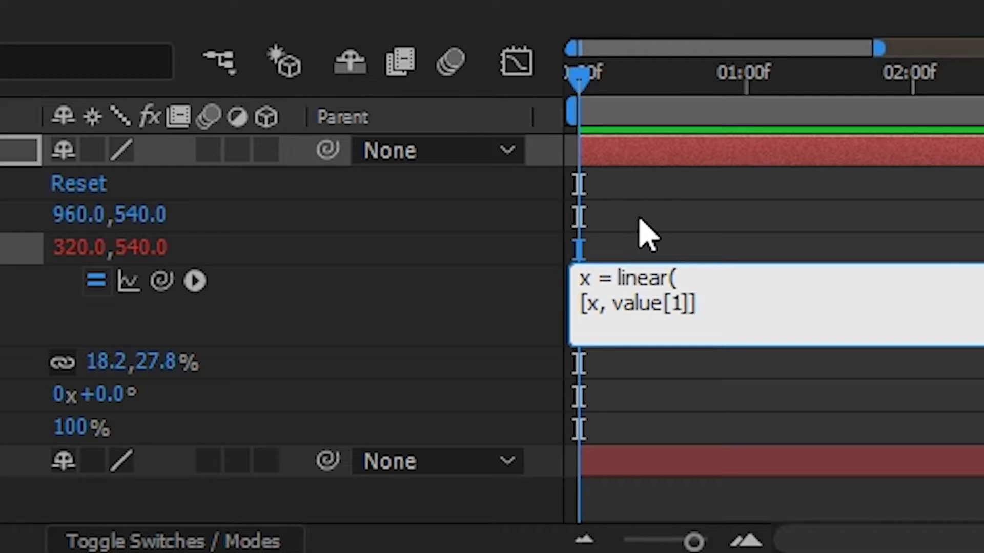
{"action": "type", "text": "l, 0, 1"}
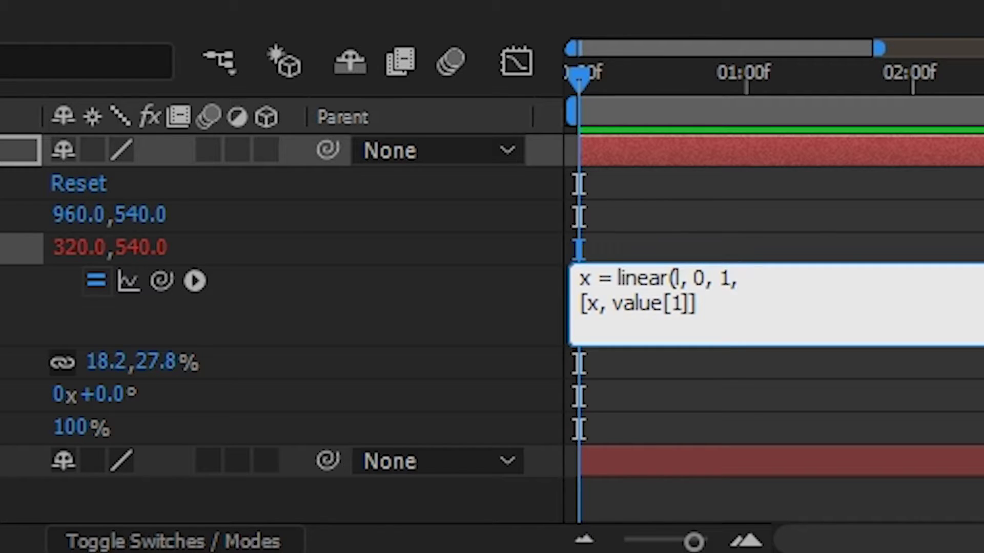
{"action": "type", "text": ", 320"}
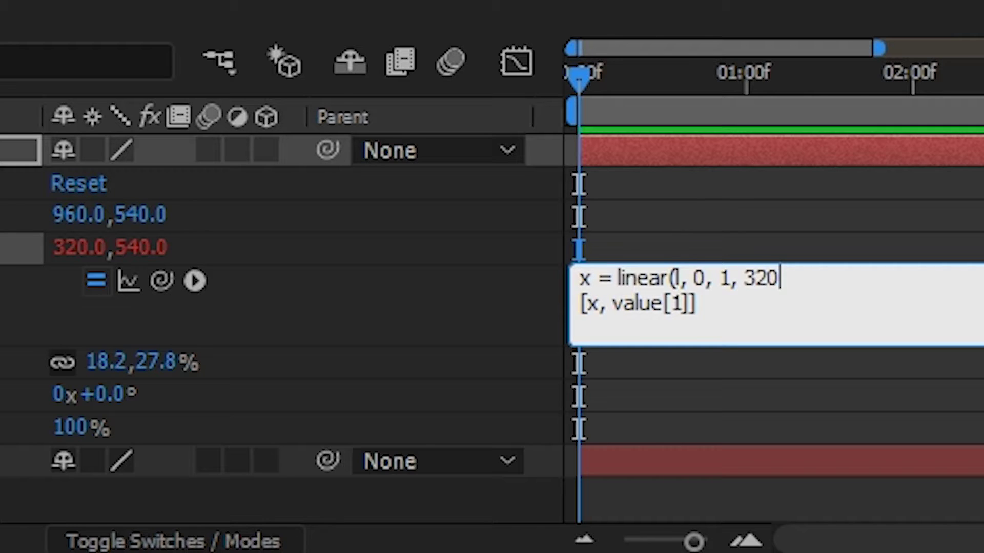
{"action": "type", "text": ", 1600)"}
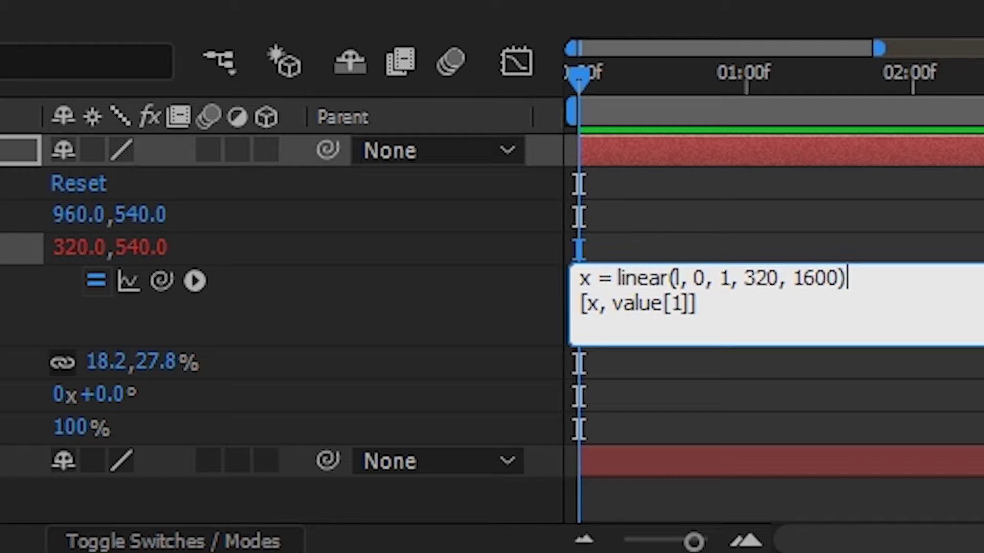
{"action": "type", "text": ";"}
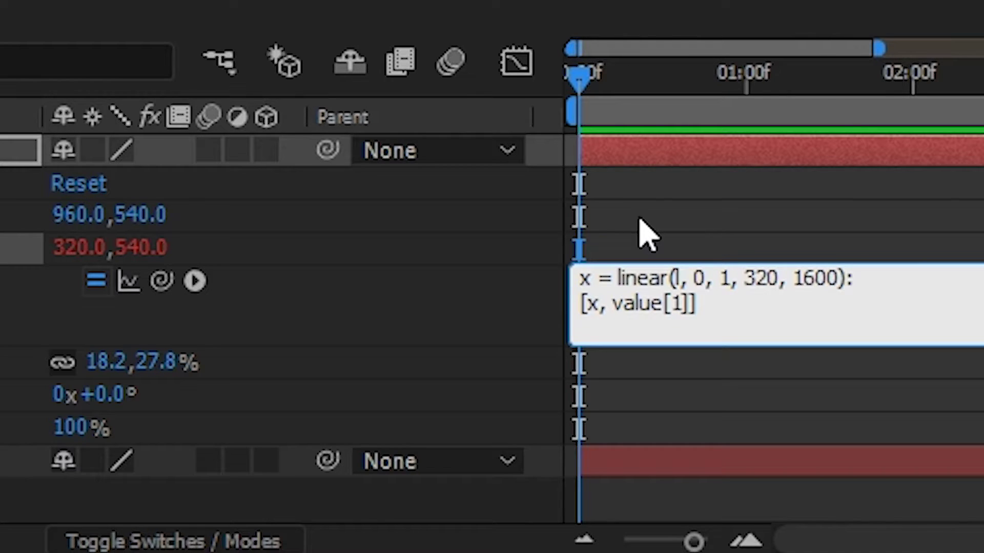
{"action": "type", "text": ";"}
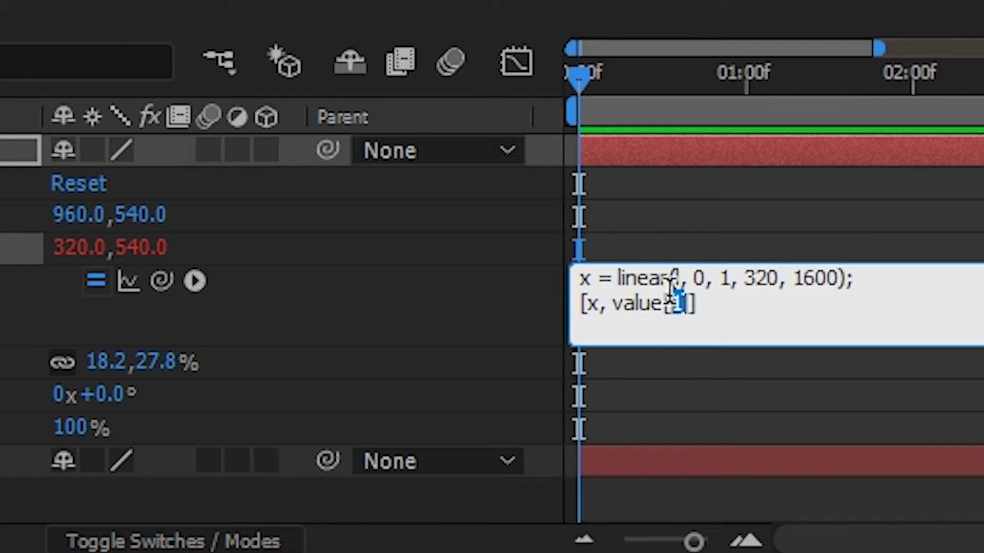
- Define the linear function's input variable by adding l = time; as the first line of the Position expression
{"action": "double_click", "coordinate": [699, 278]}
{"action": "left_click", "coordinate": [679, 279]}
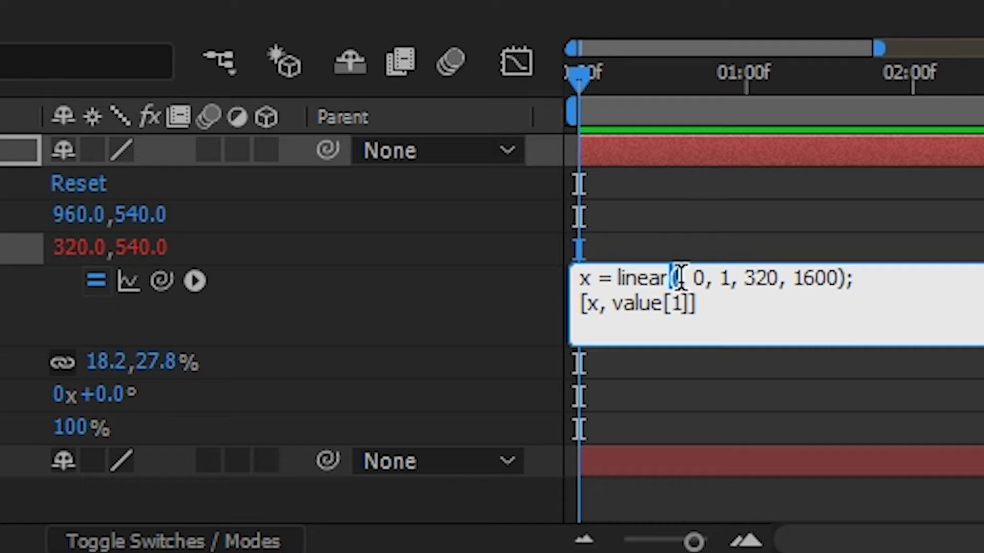
{"action": "double_click", "coordinate": [674, 279]}
{"action": "double_click", "coordinate": [723, 278]}
{"action": "left_click_drag", "start_coordinate": [734, 279], "coordinate": [697, 304]}
{"action": "double_click", "coordinate": [700, 278]}
{"action": "left_click", "coordinate": [676, 278]}
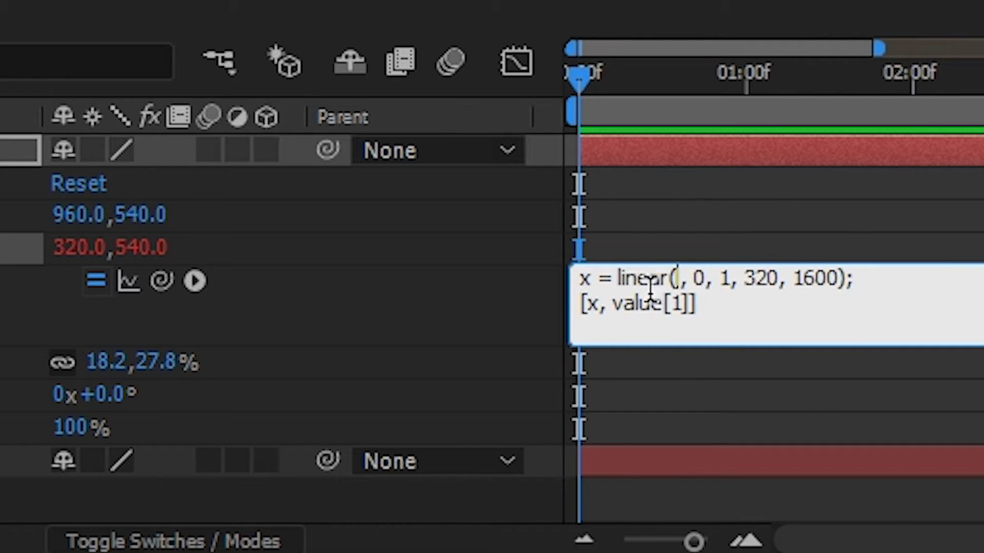
{"action": "key", "text": "Home"}
{"action": "key", "text": "Return"}
{"action": "key", "text": "Up"}
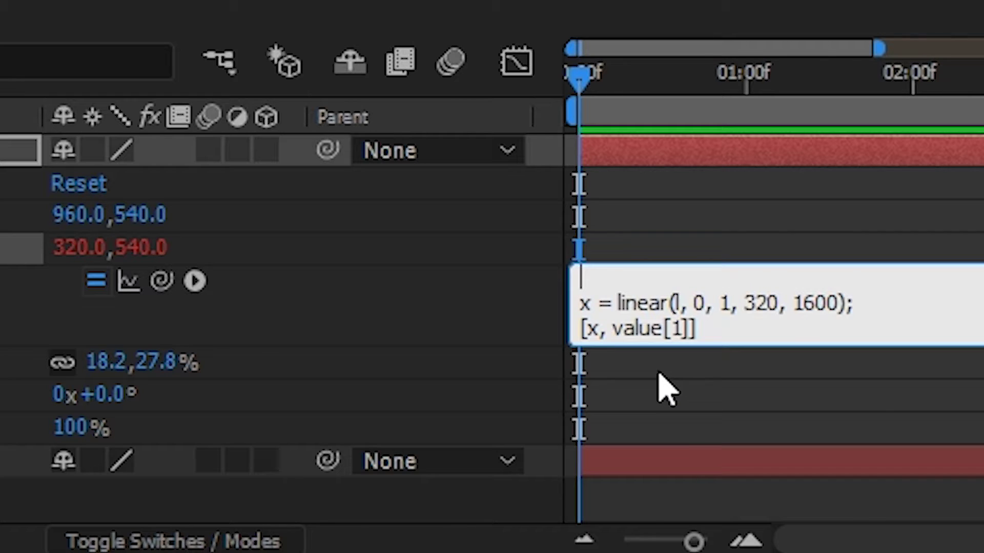
{"action": "type", "text": "l = t"}
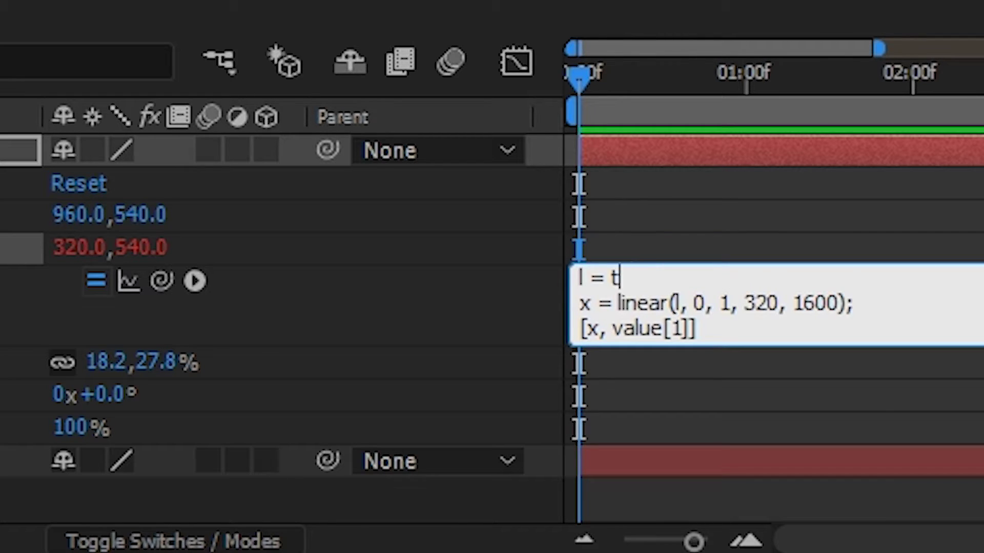
{"action": "type", "text": "uime;"}
- Examine the Position expression's time variable, the linear function's arguments and the output array, and leave the expression editor
{"action": "left_click_drag", "start_coordinate": [655, 278], "coordinate": [639, 280]}
{"action": "left_click", "coordinate": [769, 272]}
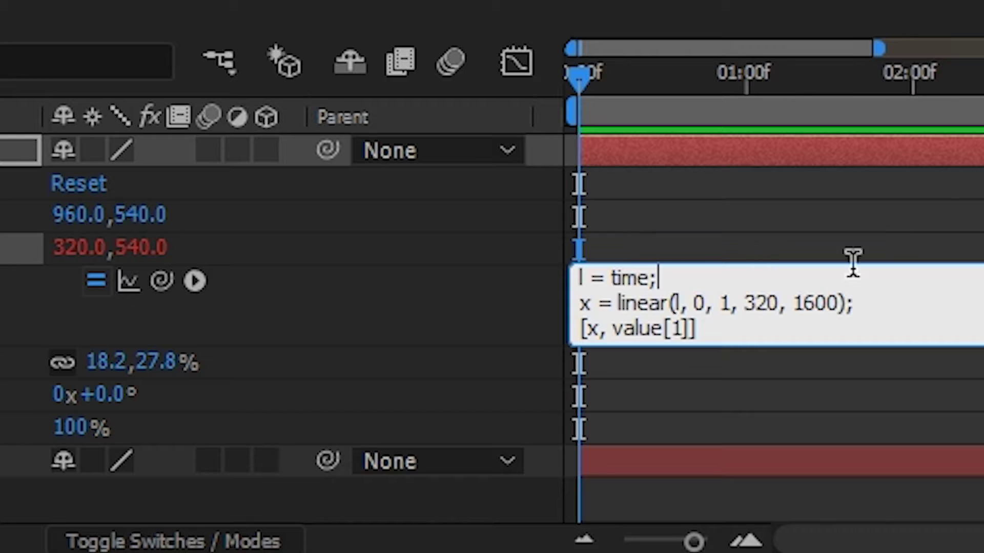
{"action": "left_click_drag", "start_coordinate": [636, 307], "coordinate": [624, 325]}
{"action": "left_click", "coordinate": [571, 329]}
{"action": "left_click", "coordinate": [697, 328]}
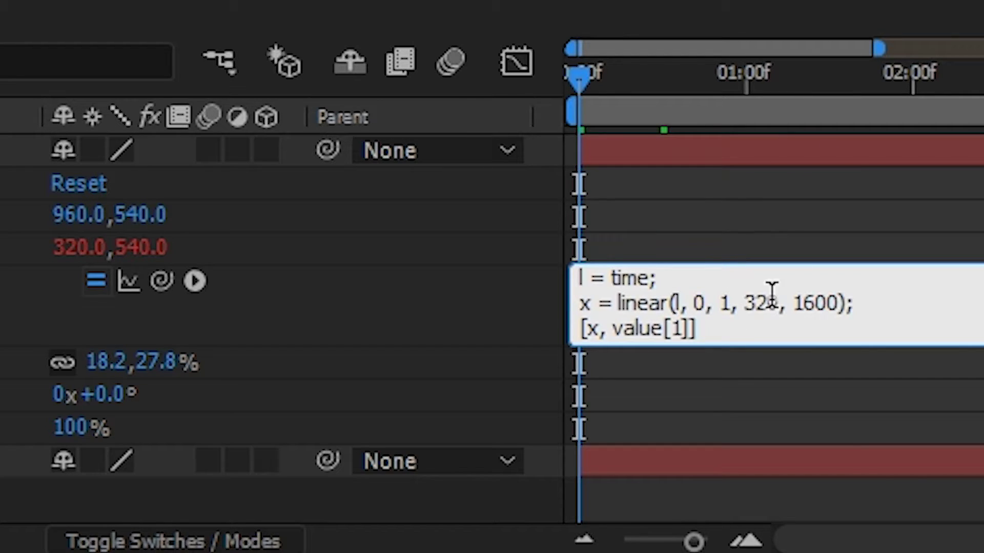
{"action": "mouse_move", "coordinate": [688, 303]}
{"action": "left_mouse_down"}
{"action": "mouse_move", "coordinate": [710, 306]}
{"action": "mouse_move", "coordinate": [669, 301]}
{"action": "left_mouse_up"}
{"action": "key", "text": "ctrl+a"}
{"action": "left_click", "coordinate": [607, 278]}
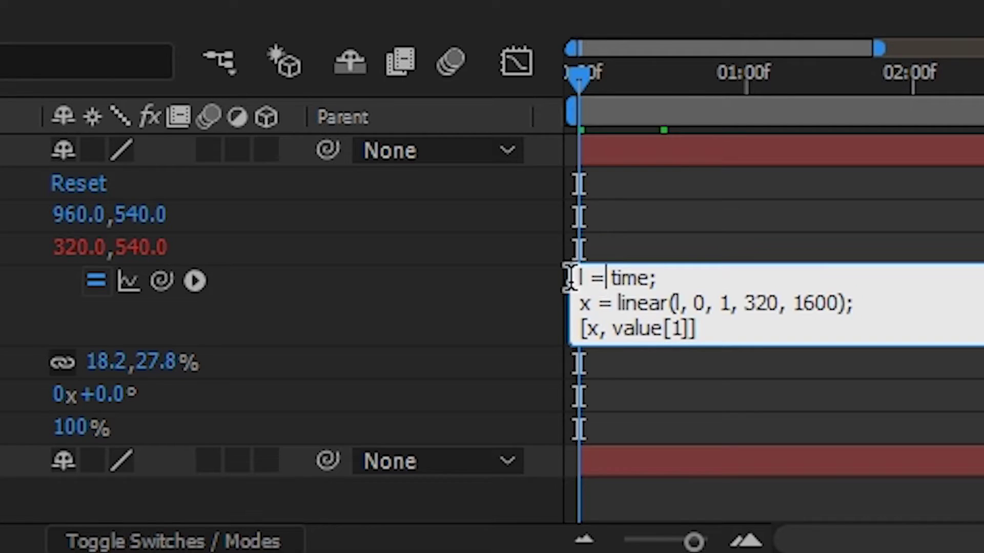
{"action": "left_click", "coordinate": [720, 313]}
{"action": "left_click", "coordinate": [706, 307]}
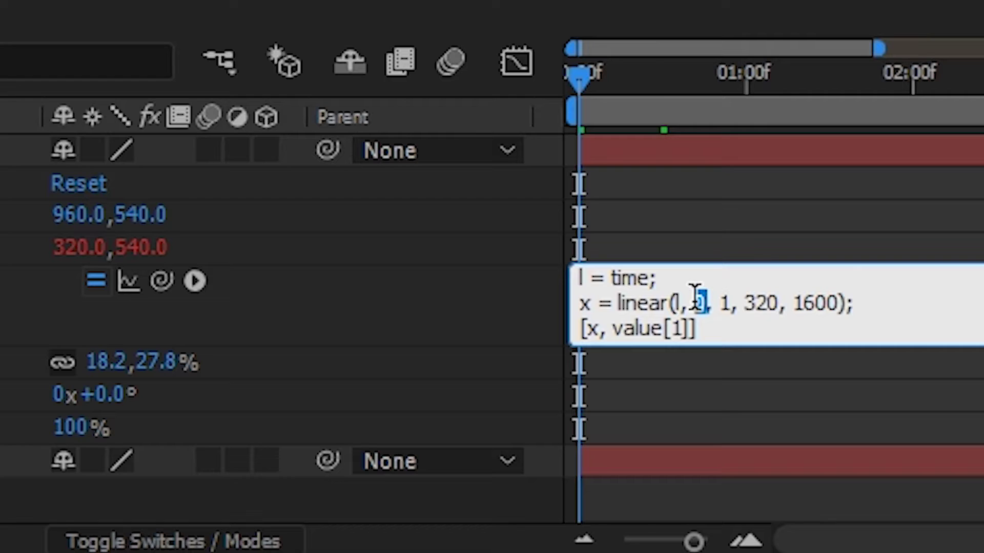
{"action": "left_click_drag", "start_coordinate": [736, 314], "coordinate": [709, 307]}
{"action": "left_click", "coordinate": [713, 304]}
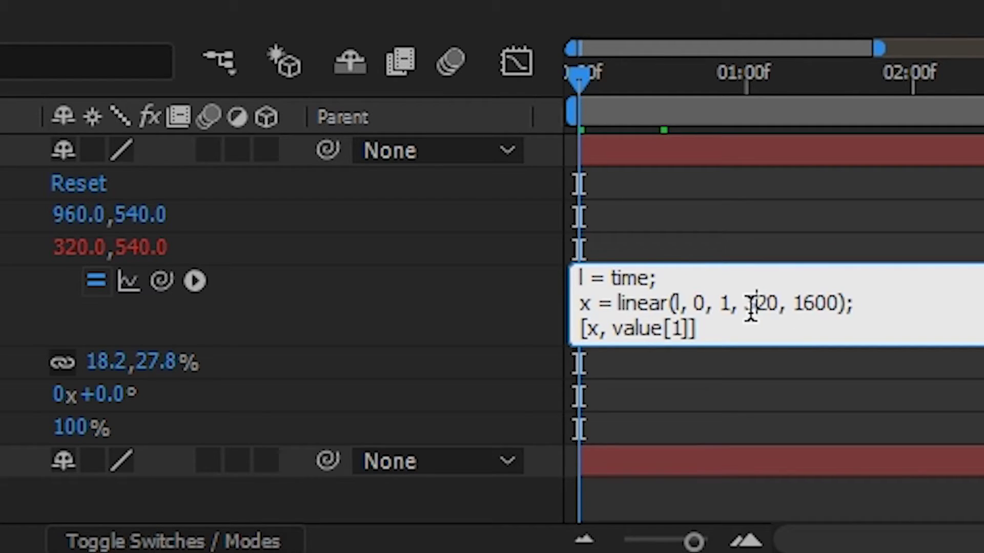
{"action": "left_click_drag", "start_coordinate": [752, 307], "coordinate": [827, 310]}
{"action": "left_click", "coordinate": [723, 318]}
{"action": "left_click", "coordinate": [739, 305]}
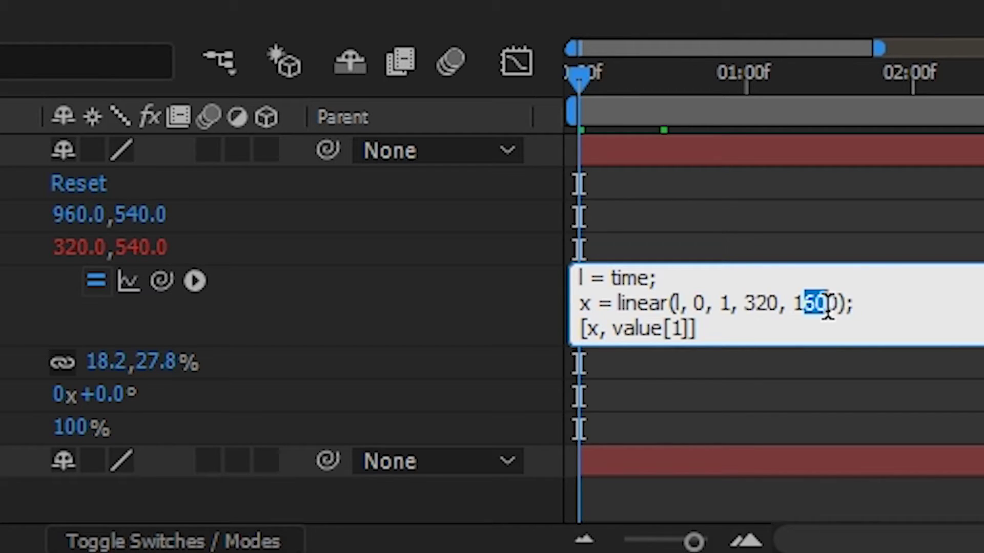
{"action": "double_click", "coordinate": [830, 306]}
{"action": "left_click", "coordinate": [716, 324]}
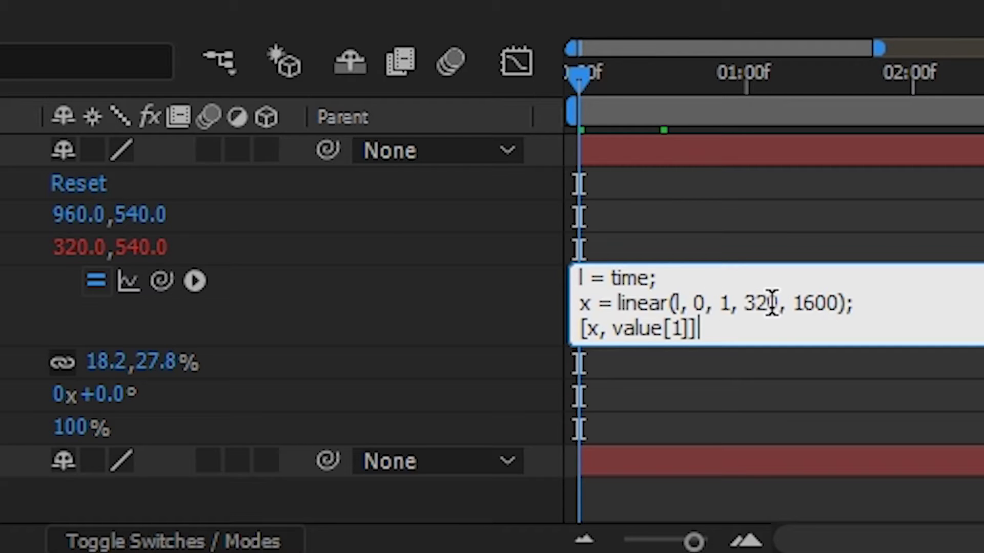
{"action": "left_click", "coordinate": [681, 302]}
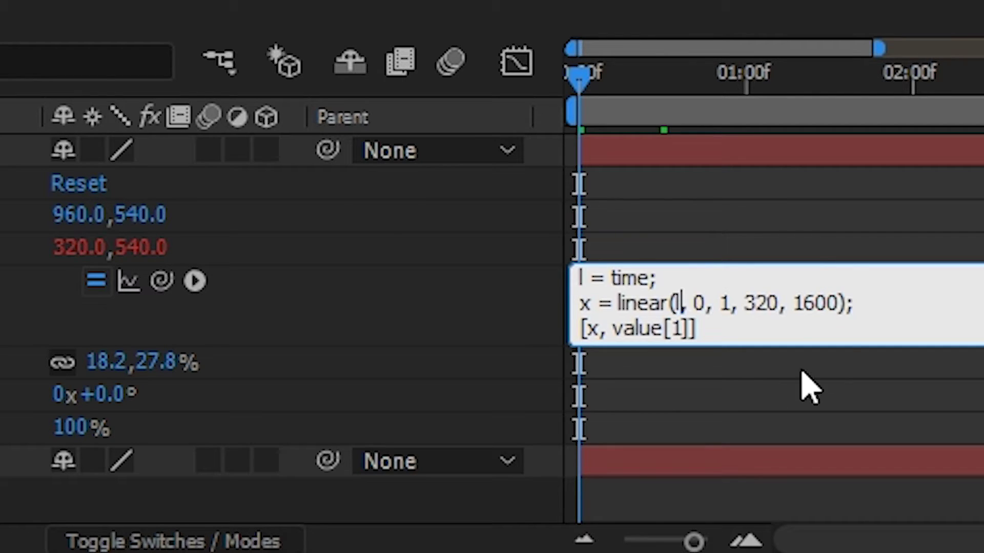
{"action": "left_click", "coordinate": [731, 382]}
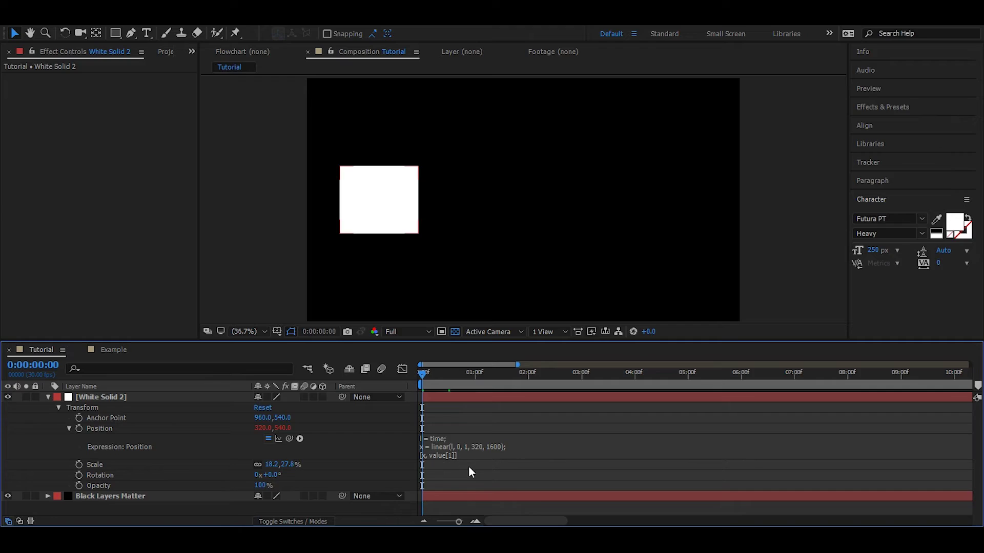
- Preview the white box's linear movement and return the playhead to the start of the timeline
{"action": "key", "text": "space"}
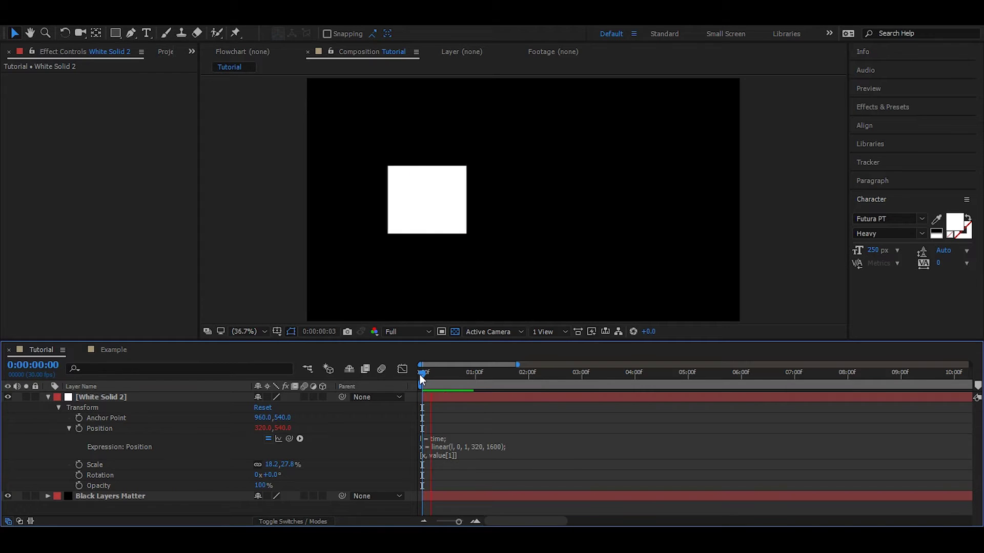
{"action": "key", "text": "space"}
{"action": "left_click_drag", "start_coordinate": [453, 379], "coordinate": [367, 389]}
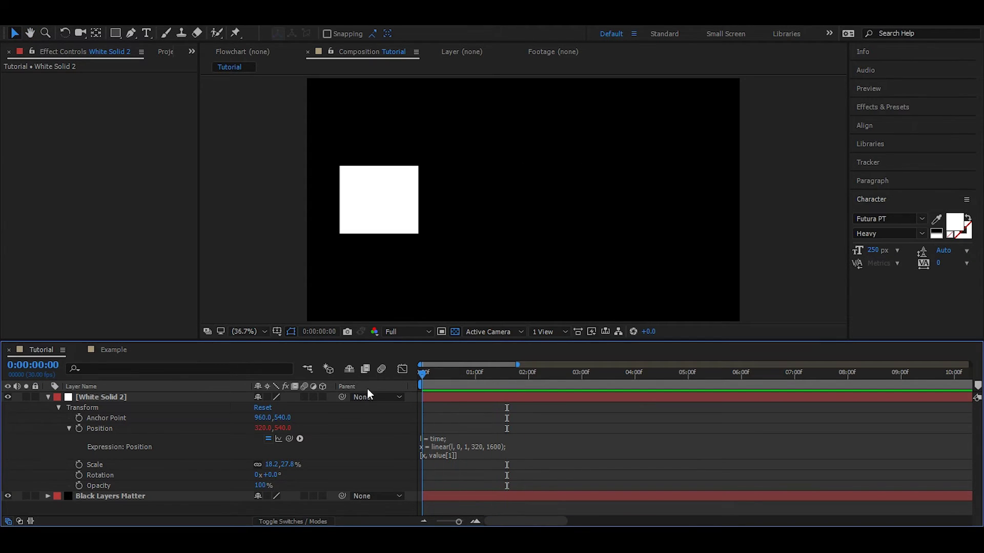
- Play the Example composition to compare its box movement, and return to the Tutorial composition
{"action": "left_click", "coordinate": [113, 349]}
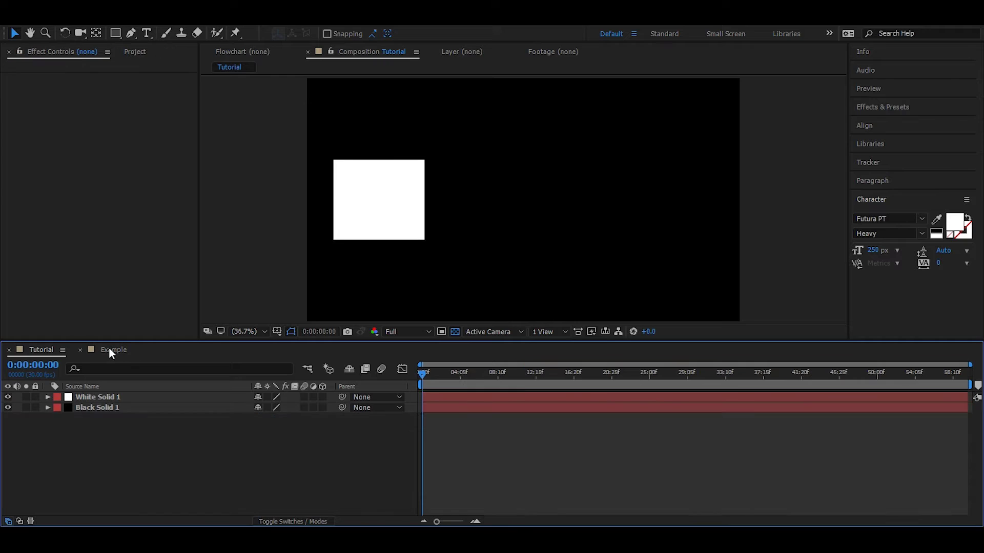
{"action": "key", "text": "space"}
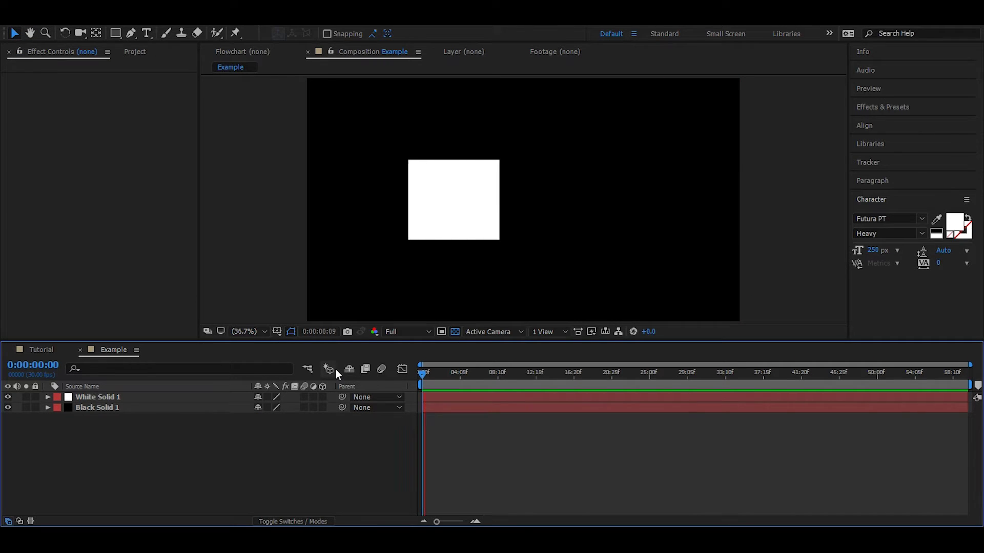
{"action": "key", "text": "space"}
{"action": "left_click_drag", "start_coordinate": [439, 376], "coordinate": [400, 376]}
{"action": "key", "text": "space"}
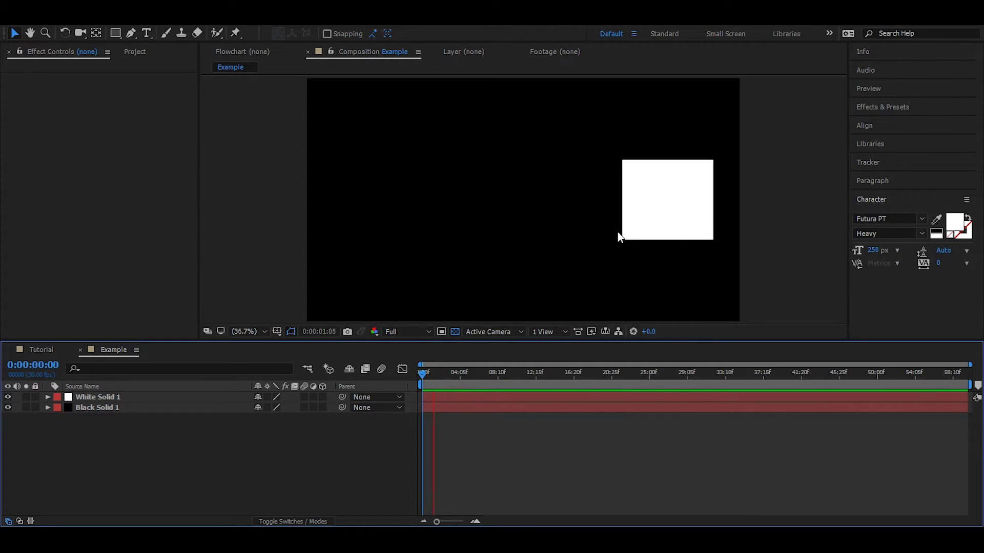
{"action": "key", "text": "space"}
{"action": "left_click", "coordinate": [41, 350]}
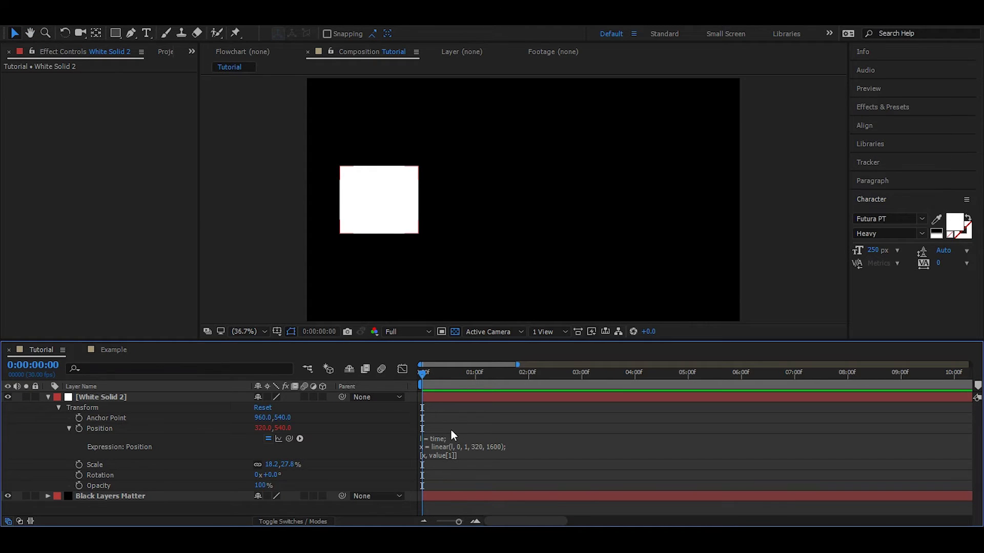
- Replace the linear function with ease in the white solid's Position expression and commit the edit
{"action": "left_click", "coordinate": [445, 446]}
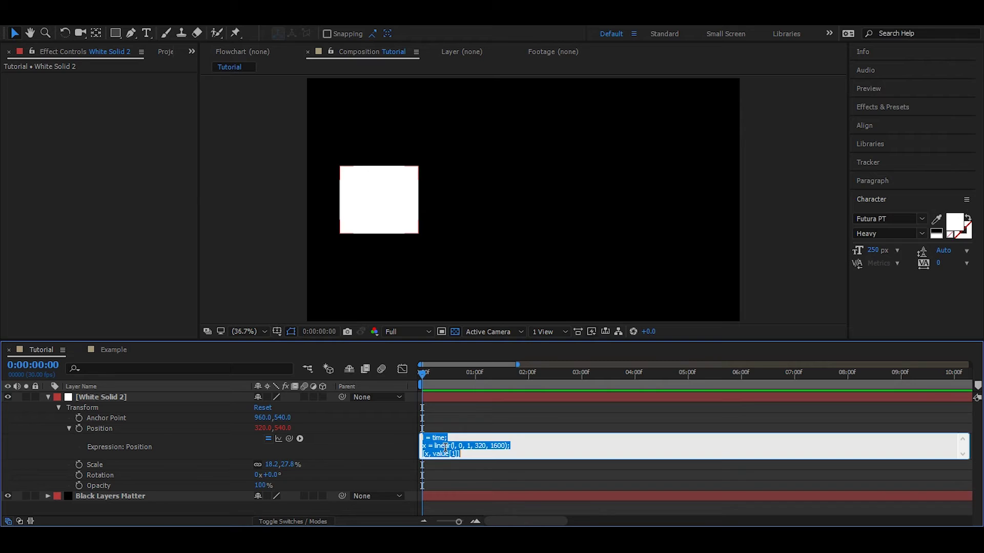
{"action": "left_click", "coordinate": [446, 448]}
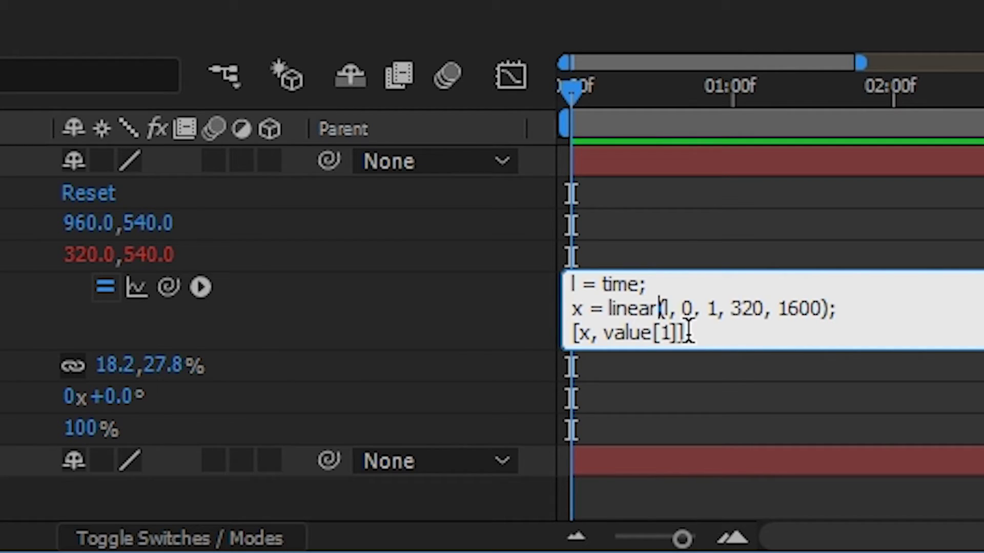
{"action": "key", "text": "BackSpace"}
{"action": "key", "text": "BackSpace"}
{"action": "key", "text": "BackSpace"}
{"action": "key", "text": "BackSpace"}
{"action": "key", "text": "BackSpace"}
{"action": "key", "text": "BackSpace"}
{"action": "type", "text": "ease"}
{"action": "left_click", "coordinate": [769, 165]}
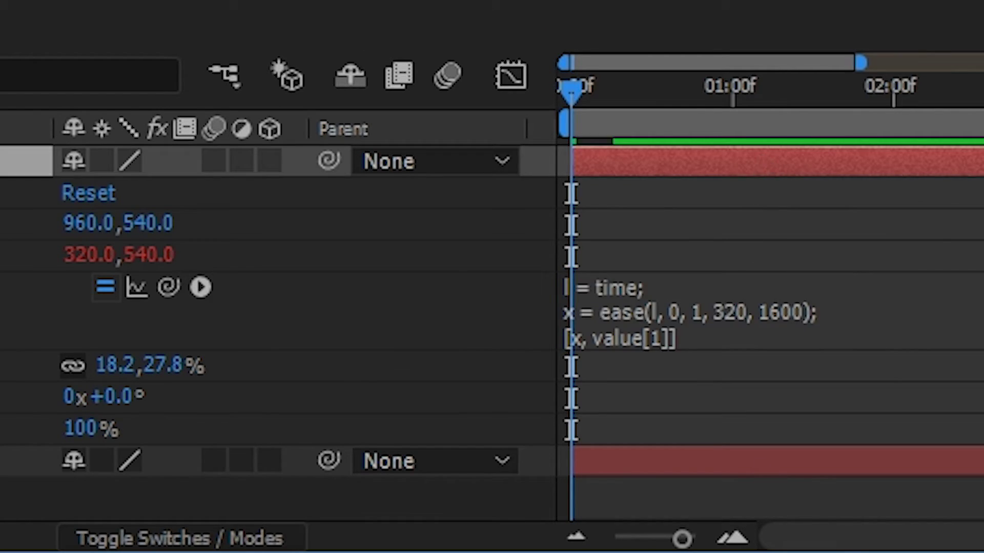
- Preview the white box's eased movement and return the playhead to the start
{"action": "key", "text": "space"}
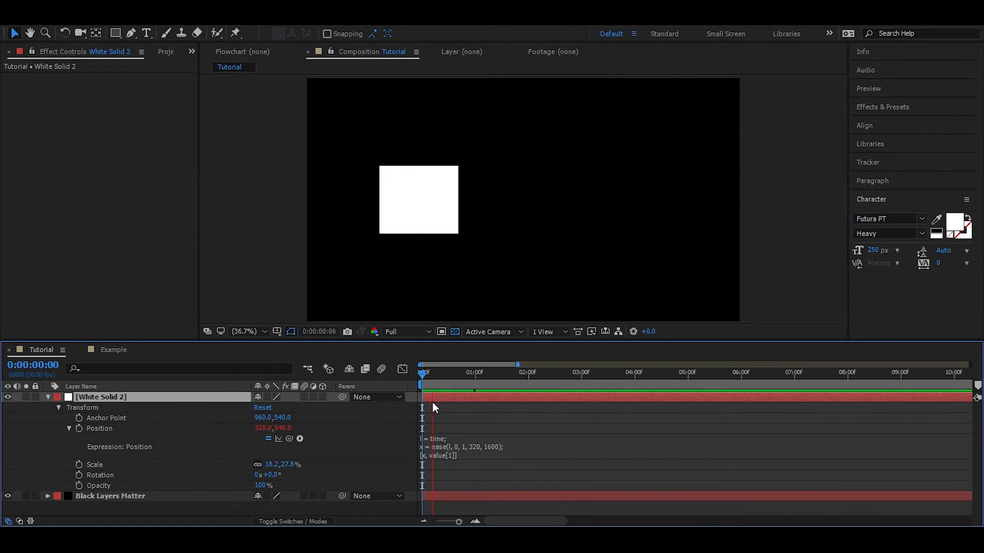
{"action": "key", "text": "space"}
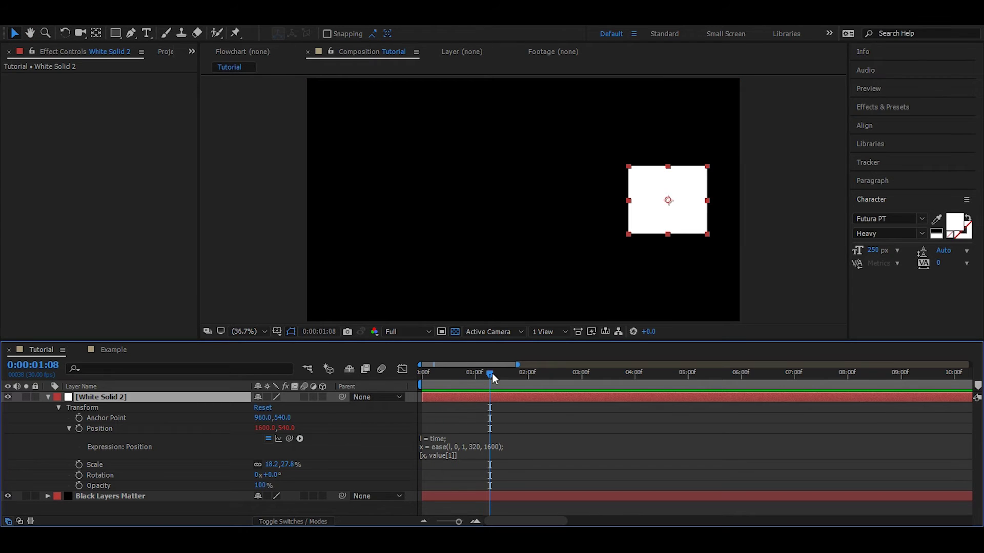
{"action": "key", "text": "Home"}
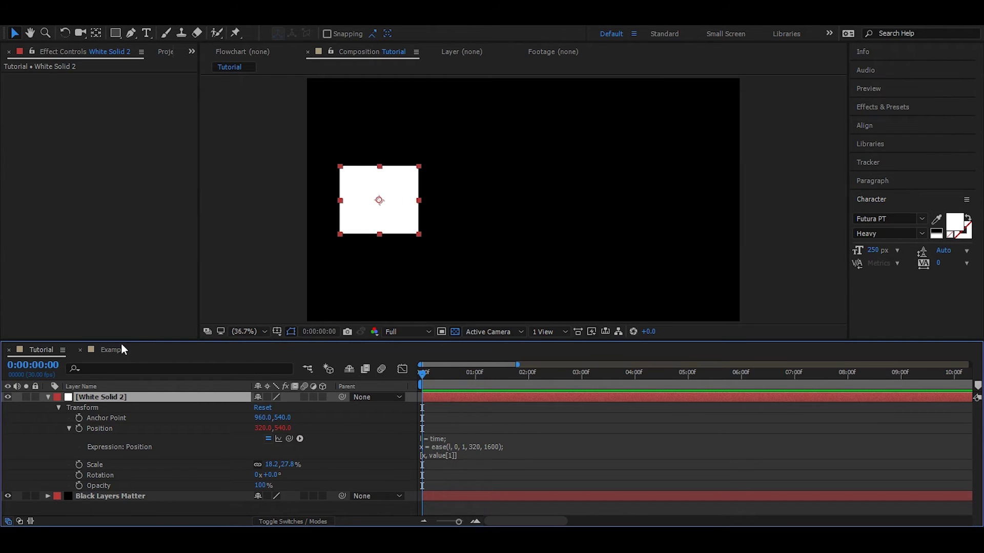
- Open the Example composition and preview its box movement from the start, checking its motion blur
{"action": "left_click", "coordinate": [113, 349]}
{"action": "left_click_drag", "start_coordinate": [423, 374], "coordinate": [417, 377]}
{"action": "left_click", "coordinate": [381, 369]}
{"action": "left_click", "coordinate": [304, 397]}
{"action": "key", "text": "space"}
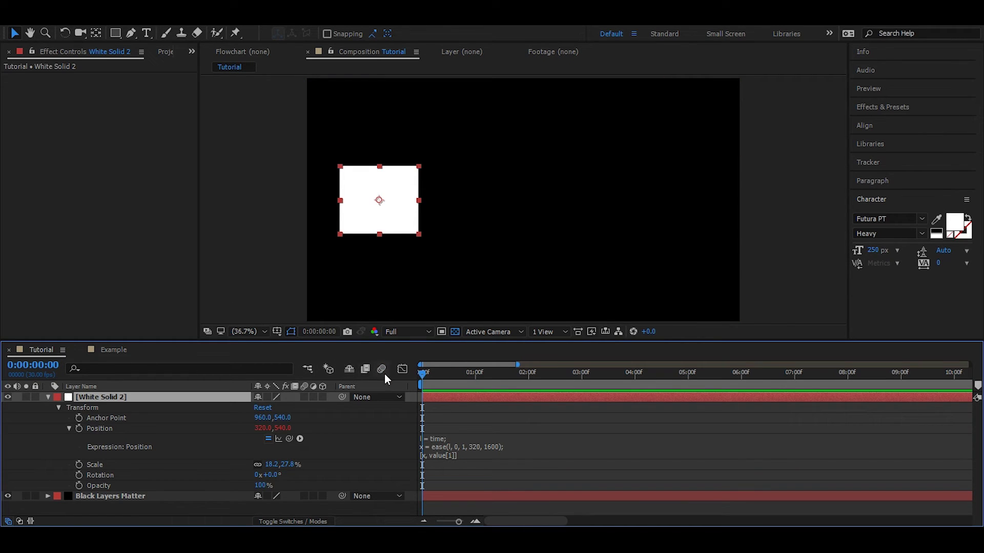
- Enable motion blur for the Tutorial composition and the White Solid 2 layer, and preview the blurred movement
{"action": "left_click", "coordinate": [382, 370]}
{"action": "left_click", "coordinate": [304, 397]}
{"action": "left_click_drag", "start_coordinate": [426, 380], "coordinate": [422, 381]}
{"action": "left_click", "coordinate": [321, 254]}
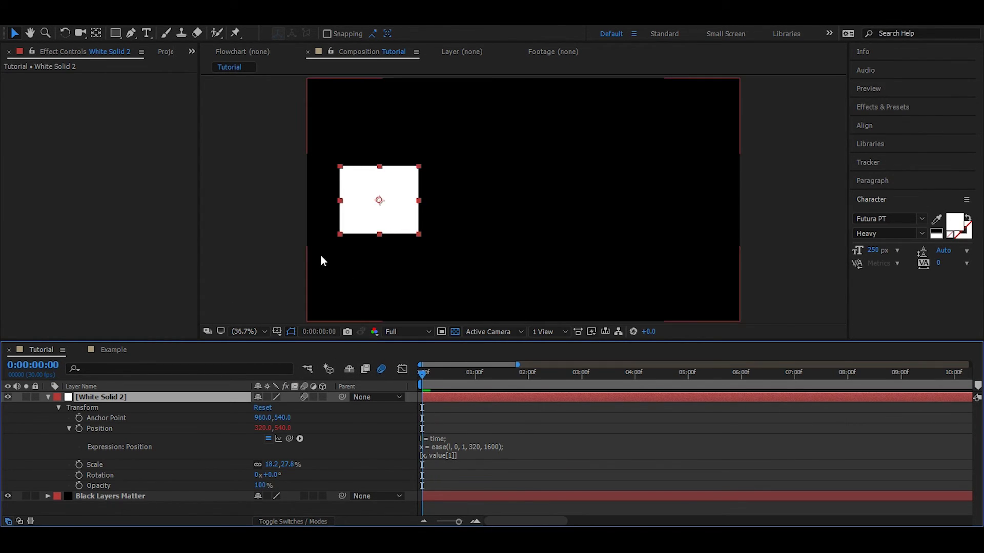
{"action": "key", "text": "space"}
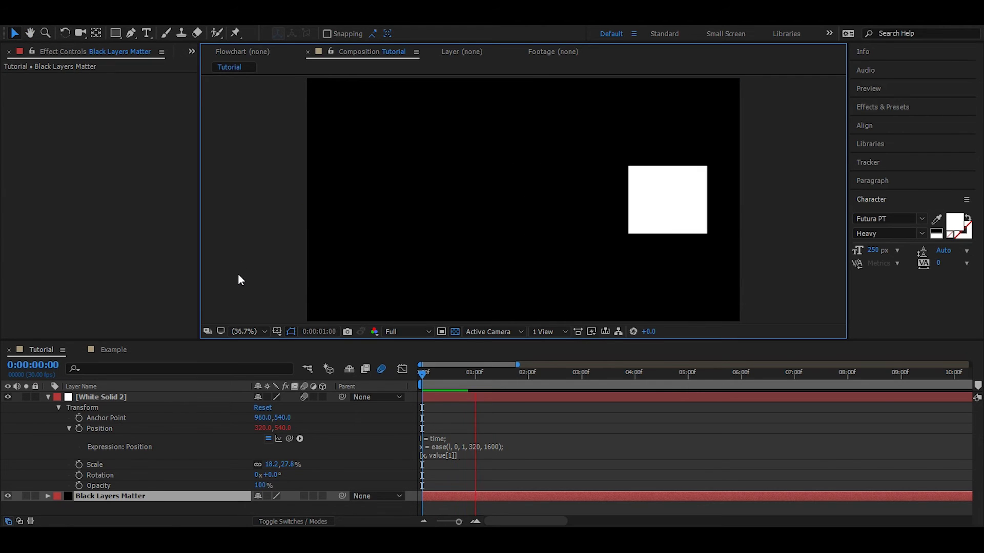
{"action": "left_click", "coordinate": [379, 374]}
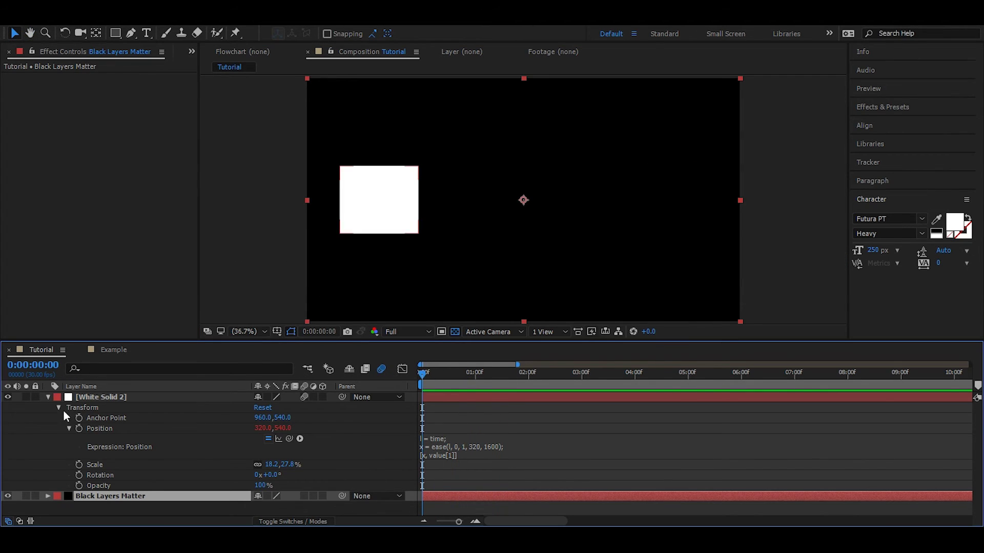
- Collapse the White Solid 2 layer's properties and duplicate the layer
{"action": "left_click", "coordinate": [47, 398]}
{"action": "left_click", "coordinate": [103, 453]}
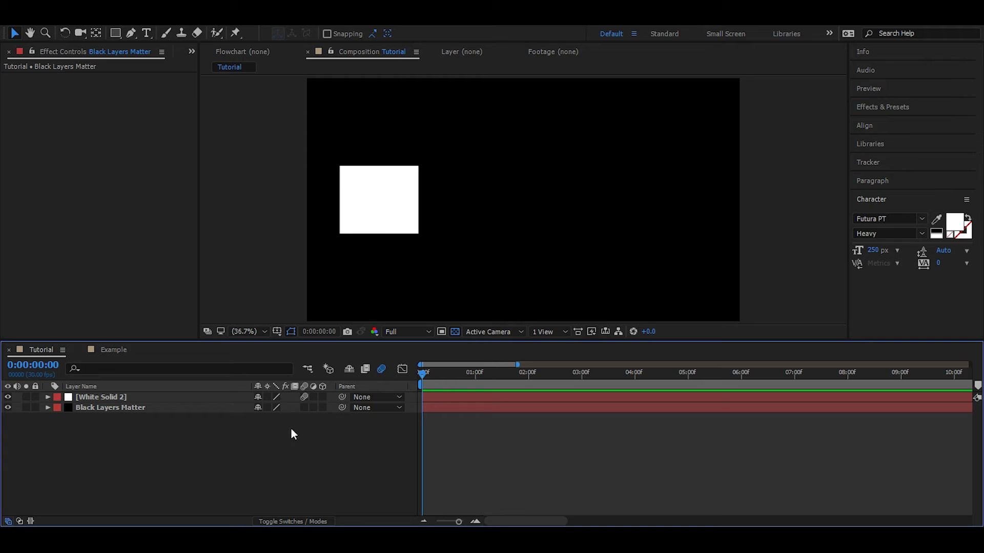
{"action": "left_click", "coordinate": [169, 399]}
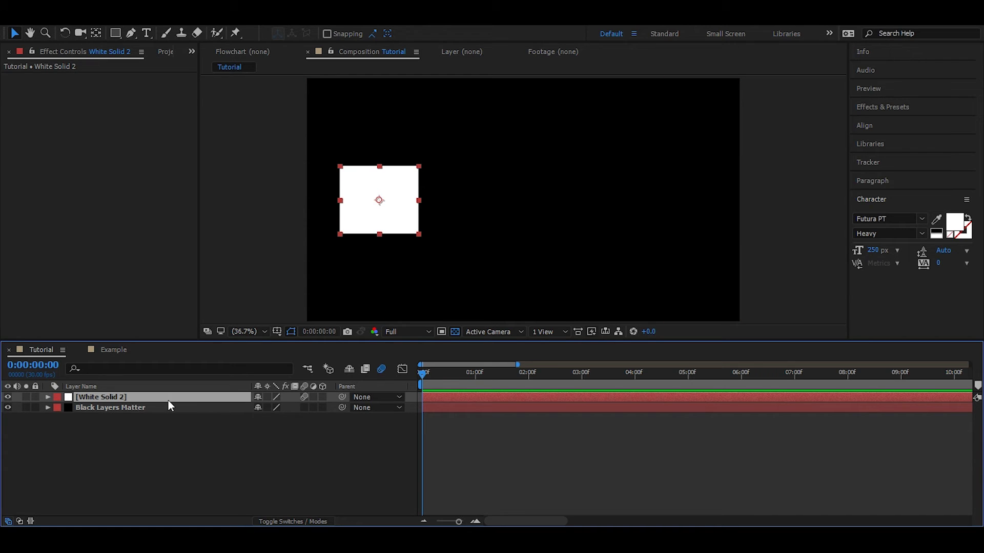
{"action": "key", "text": "ctrl+d"}
{"action": "key", "text": "F2"}
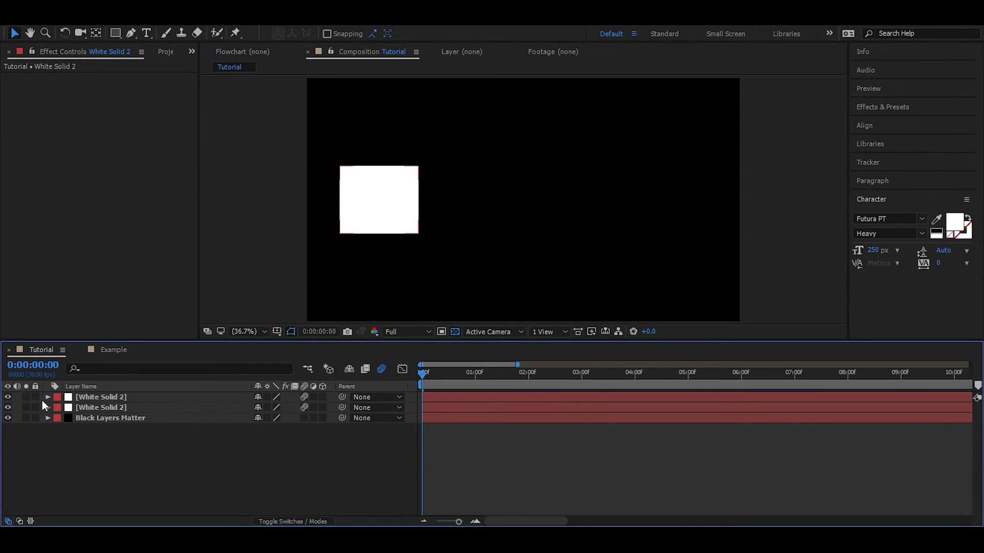
- Reveal the upper White Solid 2 copy's transform properties and remove the expression from its Position
{"action": "left_click", "coordinate": [45, 399]}
{"action": "left_click", "coordinate": [58, 407]}
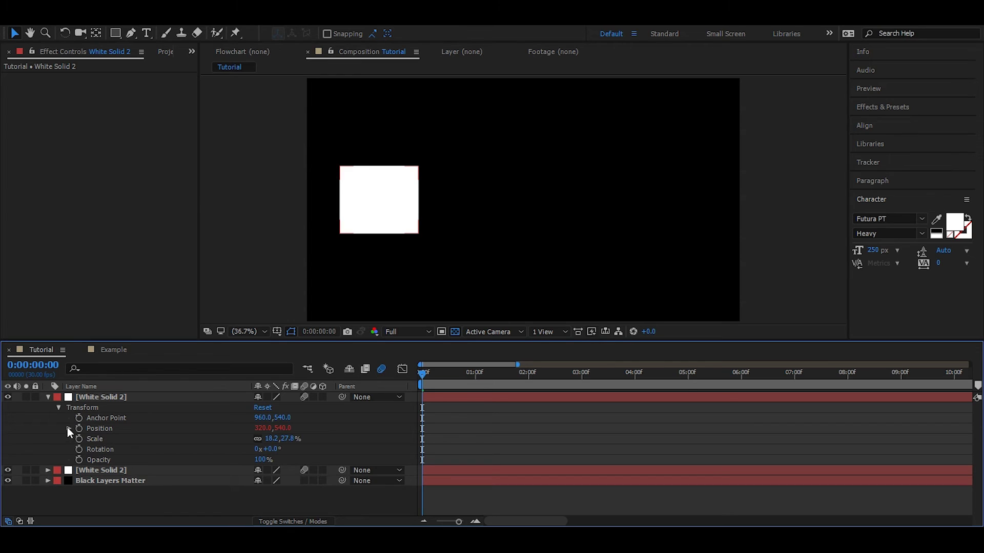
{"action": "left_click", "coordinate": [79, 429], "text": "alt"}
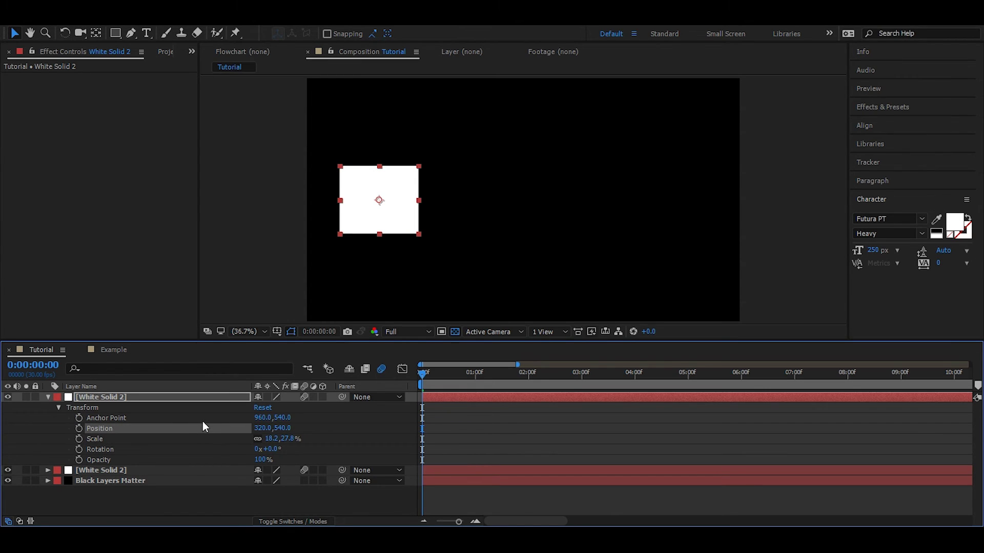
- Keyframe the upper copy's Position at 0 seconds and set its horizontal value to 1600 at 1 second
{"action": "left_click", "coordinate": [78, 429]}
{"action": "left_click_drag", "start_coordinate": [440, 375], "coordinate": [475, 392]}
{"action": "left_click", "coordinate": [265, 428]}
{"action": "type", "text": "1600"}
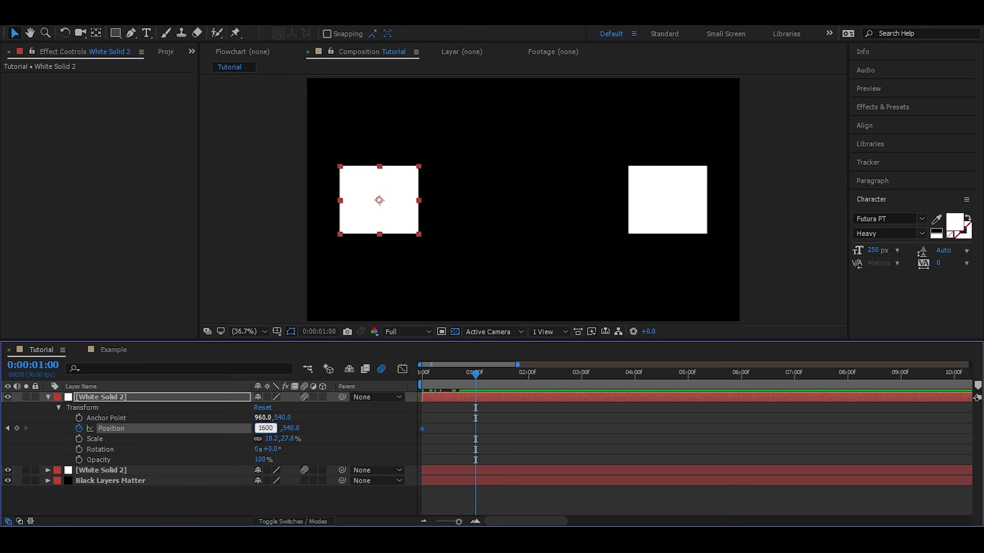
{"action": "left_click", "coordinate": [283, 216]}
- Apply Easy Ease to both Position keyframes, return the playhead to the start and deselect the layer
{"action": "left_click_drag", "start_coordinate": [506, 408], "coordinate": [418, 435]}
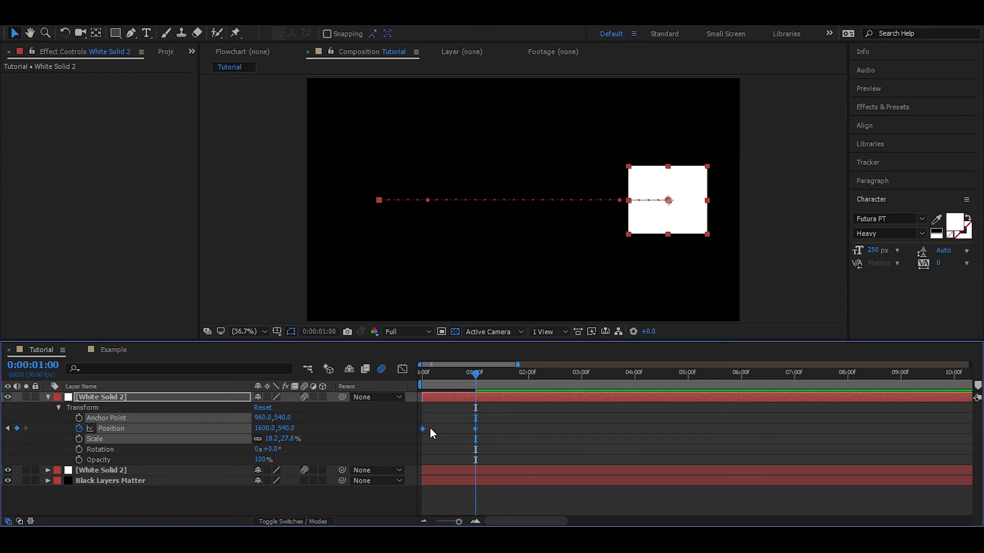
{"action": "key", "text": "F9"}
{"action": "left_click_drag", "start_coordinate": [453, 372], "coordinate": [369, 374]}
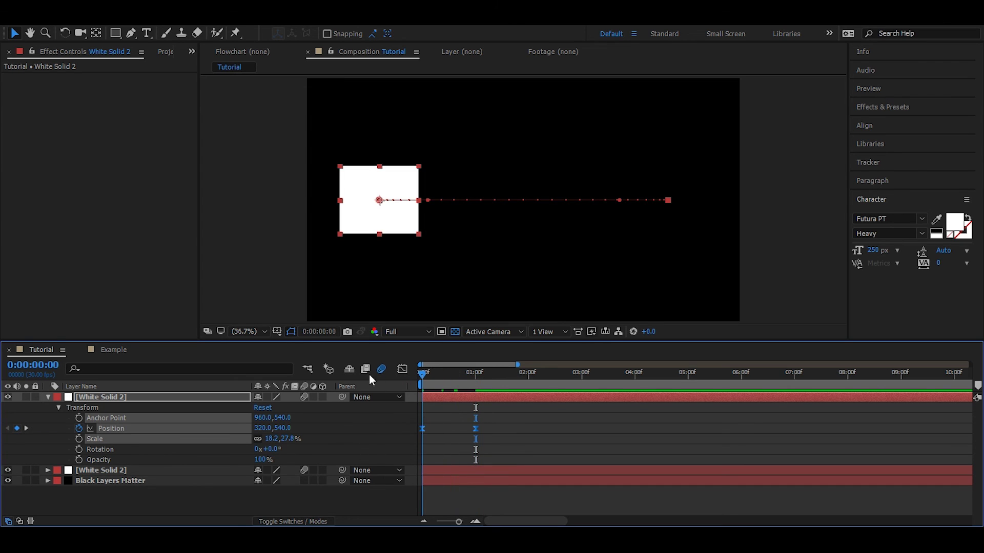
{"action": "left_click", "coordinate": [201, 256]}
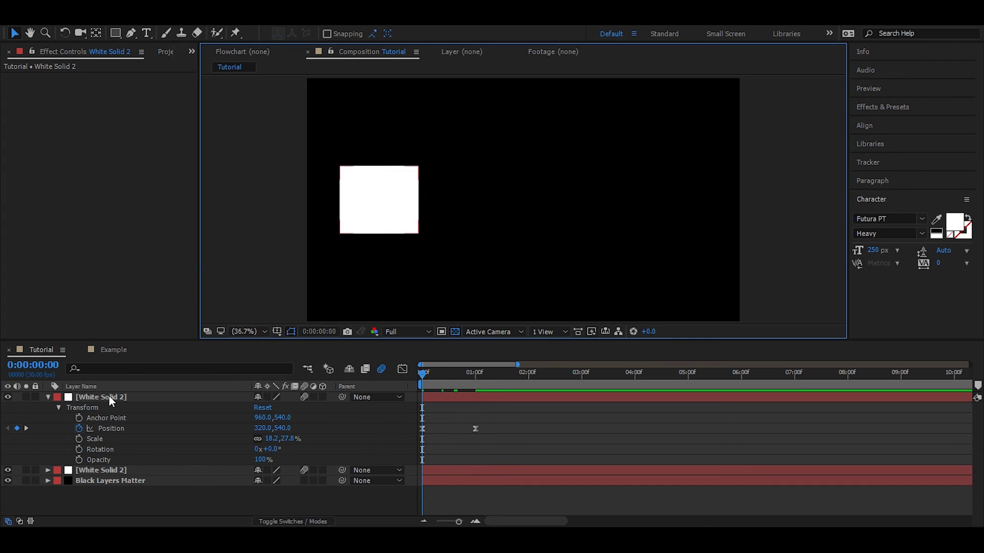
- Collapse the keyframed copy, hide the lower White Solid 2 layer and preview the keyframed movement twice from the start
{"action": "left_click", "coordinate": [48, 397]}
{"action": "left_click", "coordinate": [7, 407]}
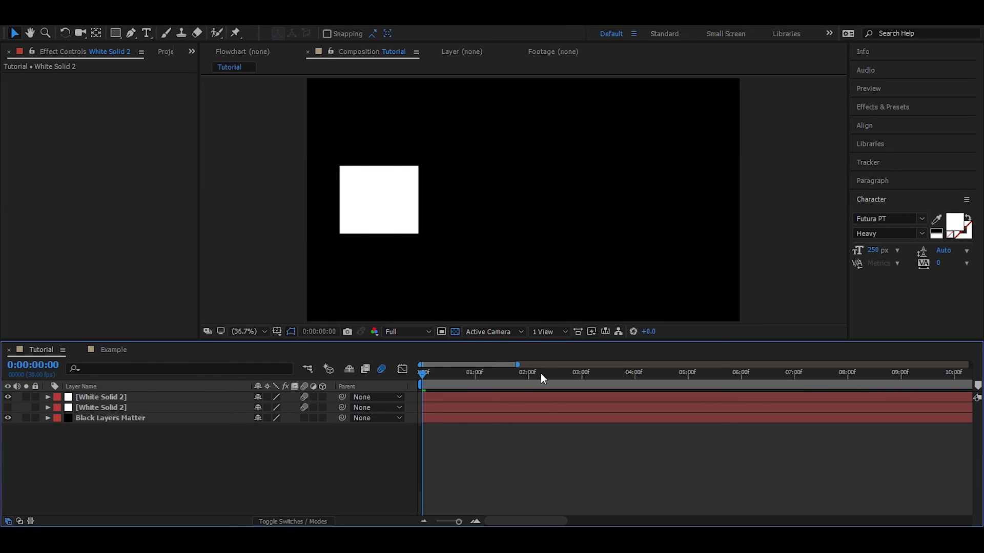
{"action": "key", "text": "space"}
{"action": "key", "text": "space"}
{"action": "left_click_drag", "start_coordinate": [471, 375], "coordinate": [422, 374]}
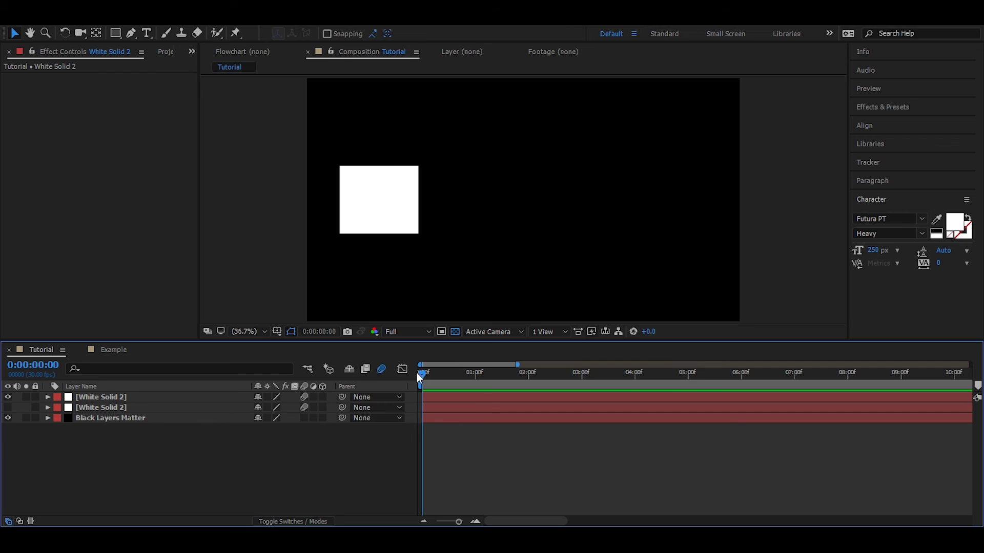
{"action": "key", "text": "space"}
{"action": "key", "text": "space"}
{"action": "left_click_drag", "start_coordinate": [496, 374], "coordinate": [421, 374]}
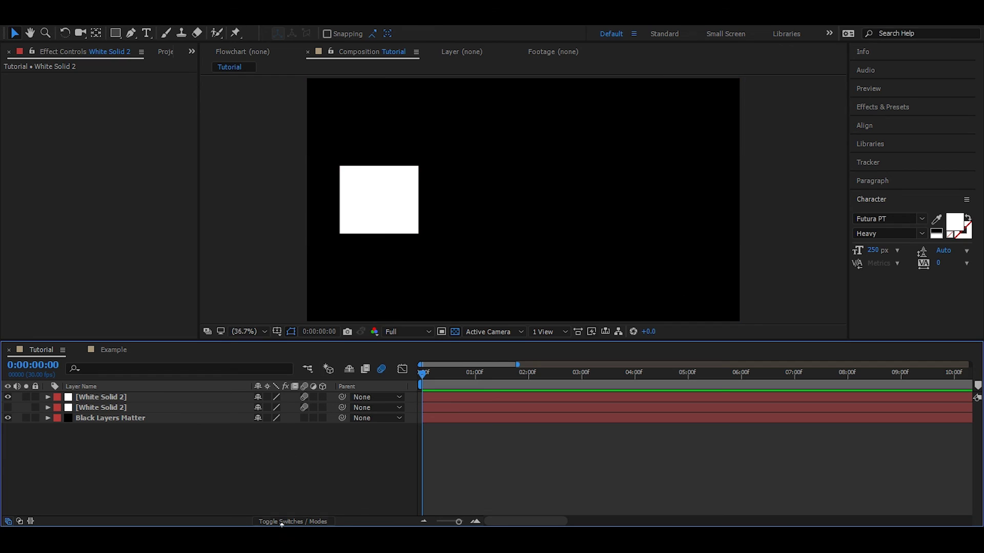